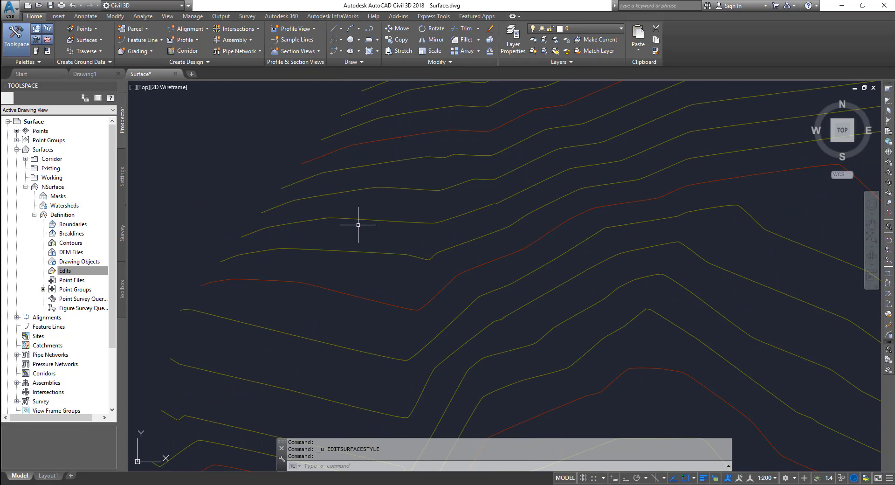
# Set the surface style of NSurface to ANZ_Triangulation (Cyan) in its surface properties
pyautogui.moveTo(408, 250)
pyautogui.click(484, 187)
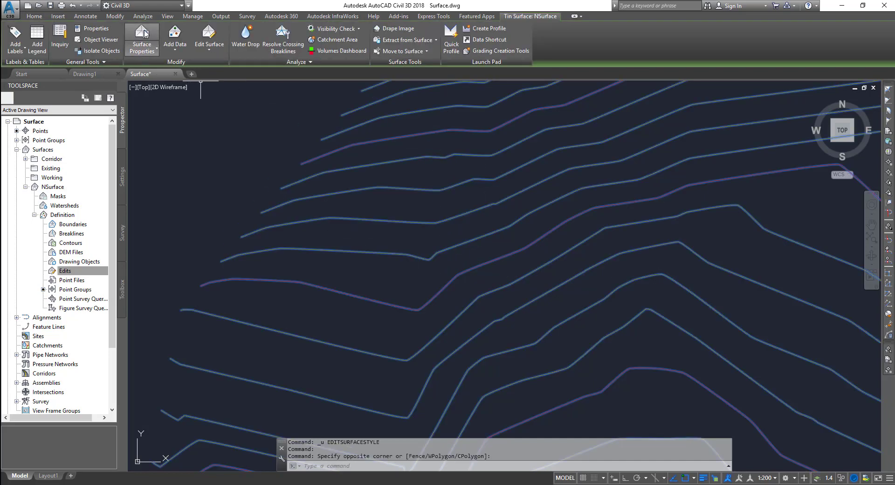
pyautogui.click(142, 38)
pyautogui.click(420, 197)
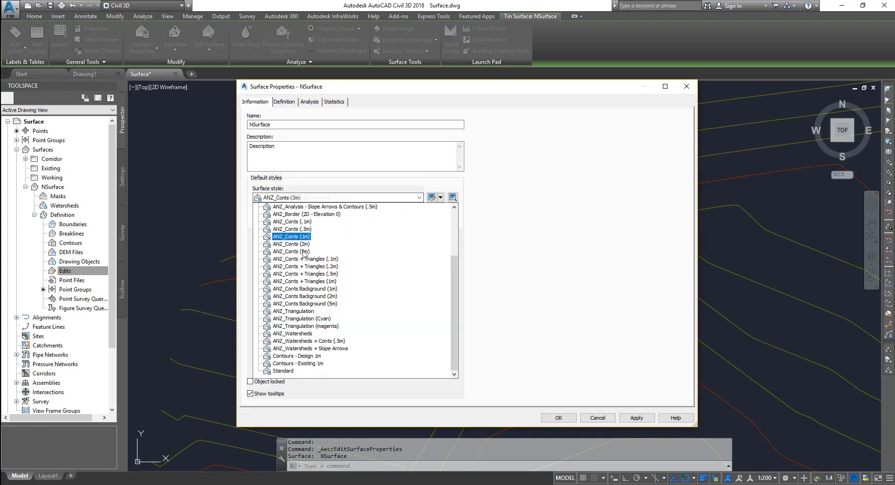
pyautogui.click(311, 319)
pyautogui.click(558, 417)
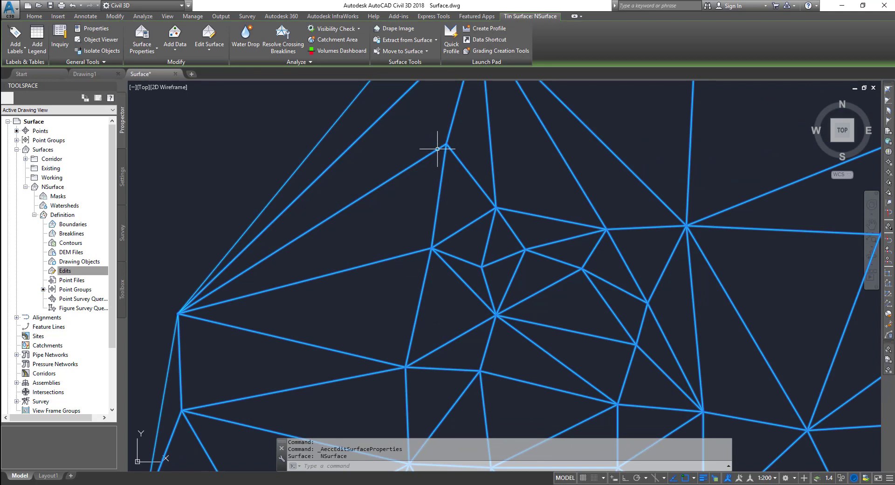
# Examine the triangle vertices and elevations around the northwest corner of NSurface
pyautogui.moveTo(497, 208)
pyautogui.scroll(-4, 490, 274)
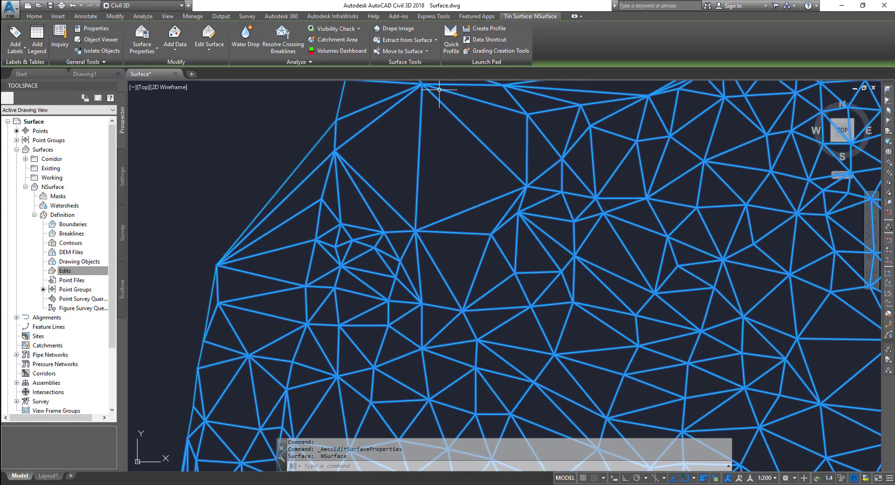
pyautogui.moveTo(425, 172); pyautogui.dragTo(436, 261, button='middle')
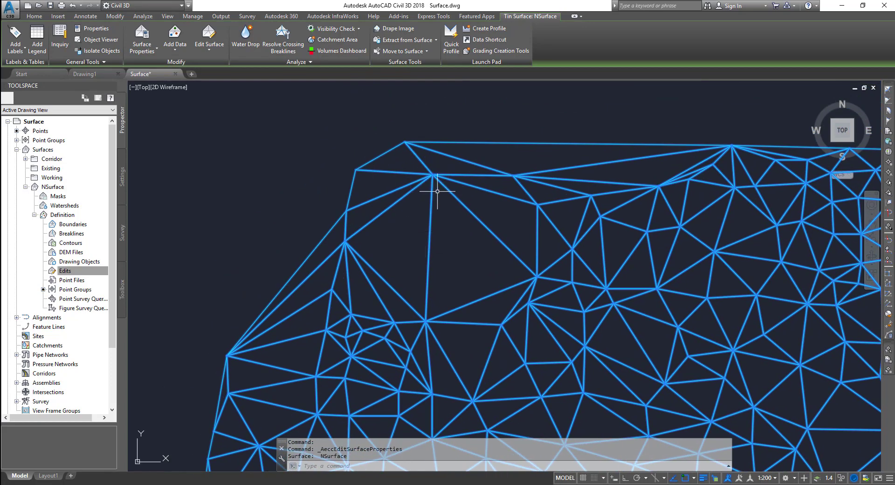
pyautogui.moveTo(446, 208)
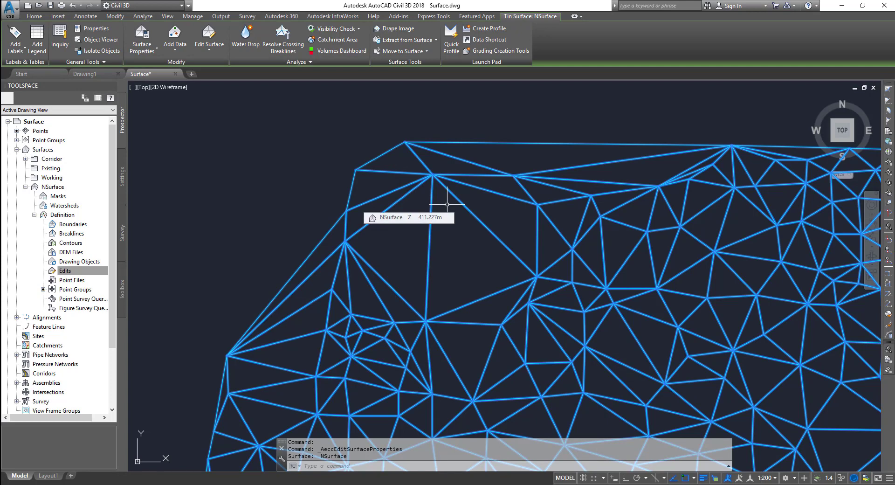
pyautogui.press('Escape')
pyautogui.click(444, 179)
pyautogui.click(415, 190)
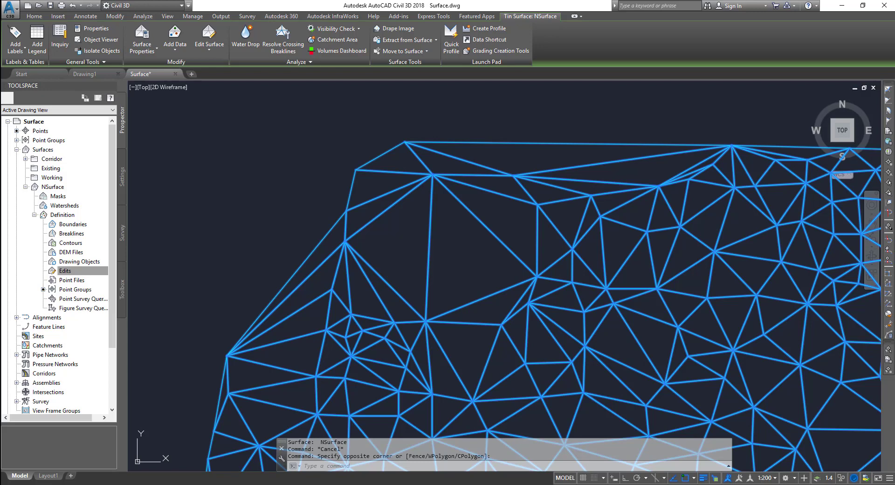
pyautogui.moveTo(462, 166)
pyautogui.scroll(5, 427, 177)
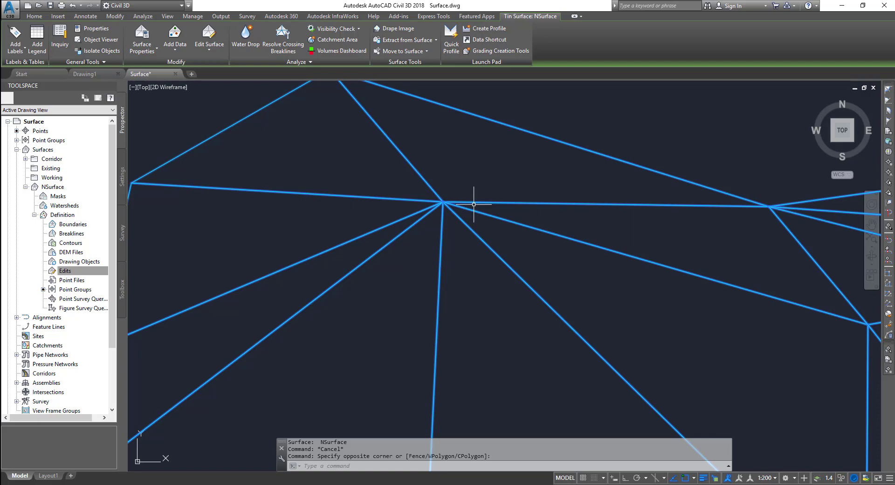
pyautogui.scroll(-4, 473, 204)
pyautogui.scroll(-5, 484, 289)
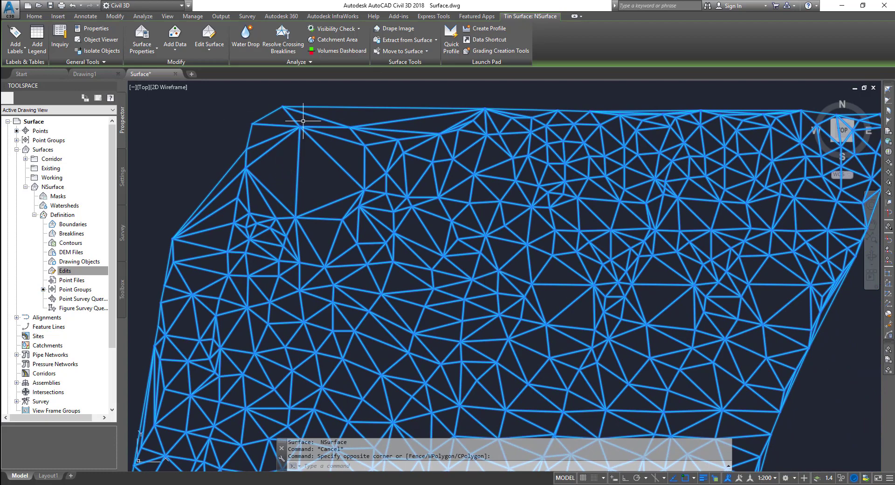
pyautogui.moveTo(301, 124); pyautogui.dragTo(412, 181, button='middle')
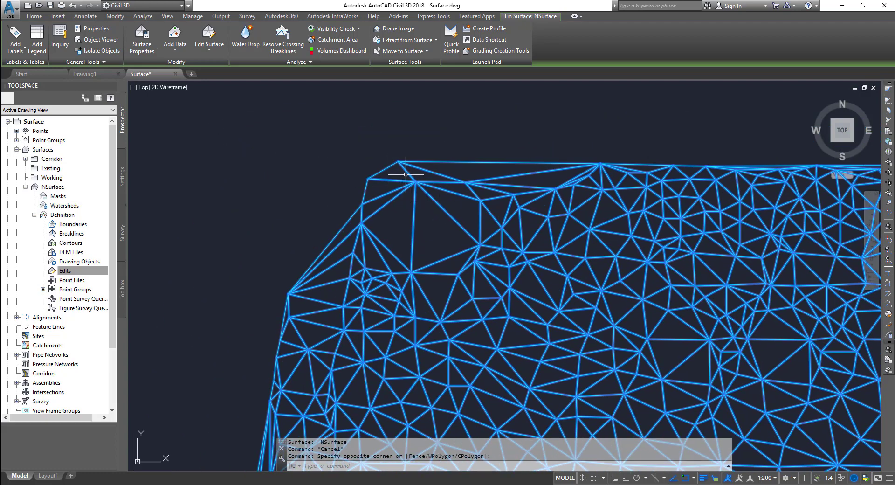
pyautogui.scroll(5, 413, 178)
pyautogui.moveTo(438, 188)
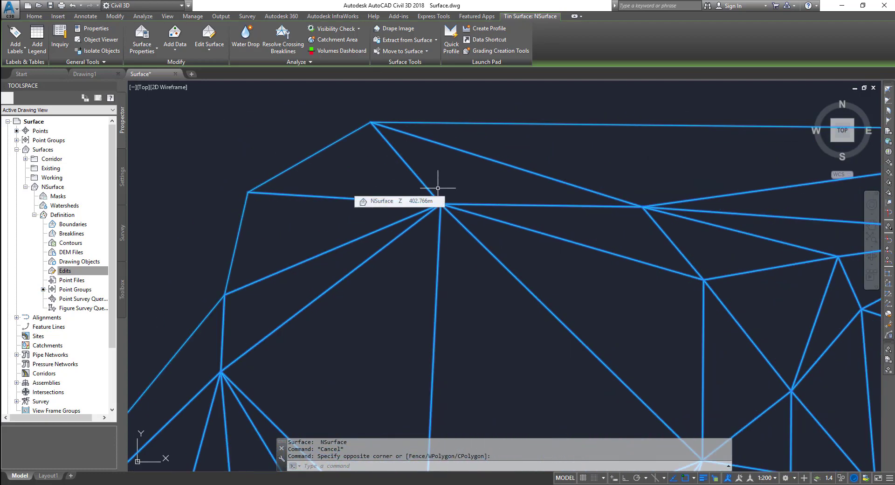
pyautogui.click(142, 41)
pyautogui.click(311, 198)
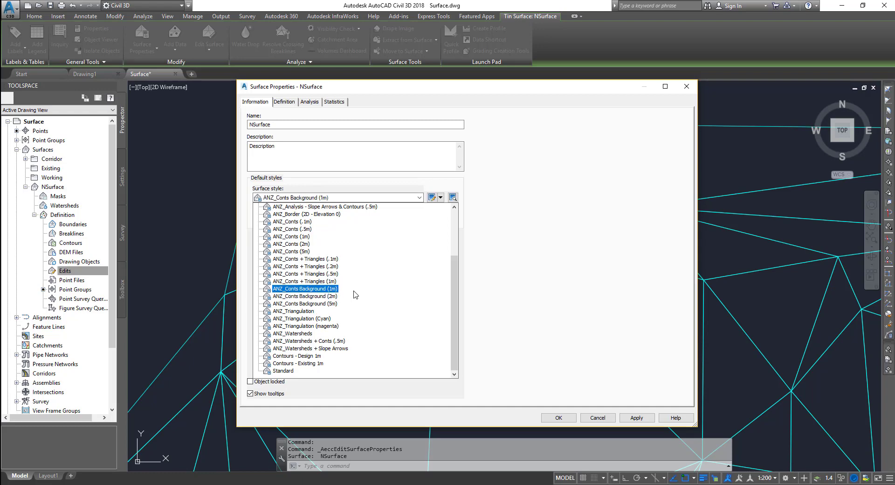
pyautogui.scroll(3, 354, 294)
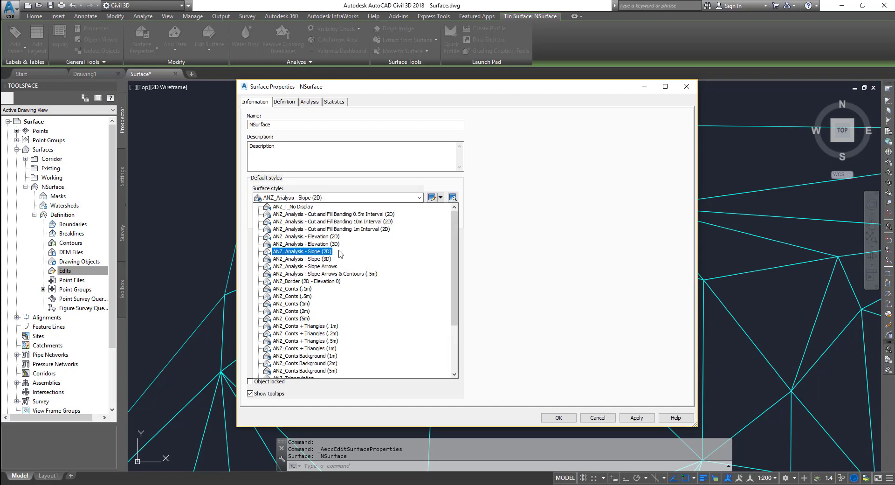
pyautogui.click(602, 421)
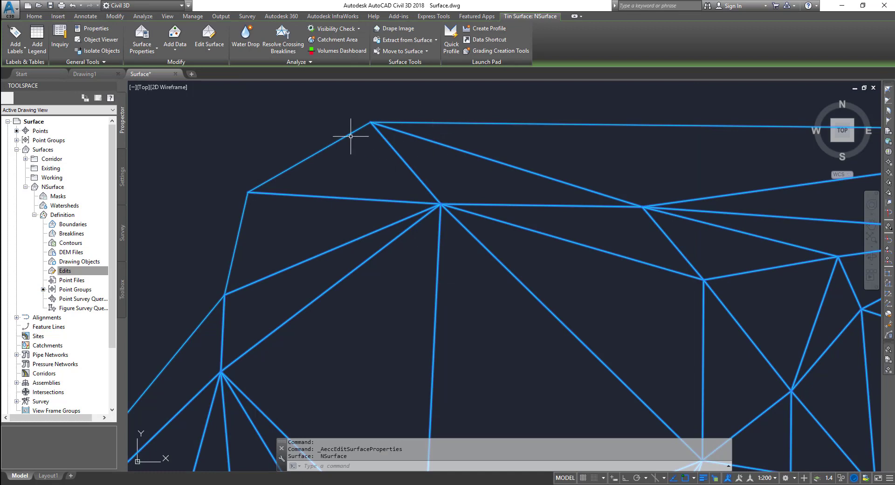
# Copy NSurface's current surface style and name the copy "ANZ_Triangulation (Cyan) with points"
pyautogui.moveTo(358, 127)
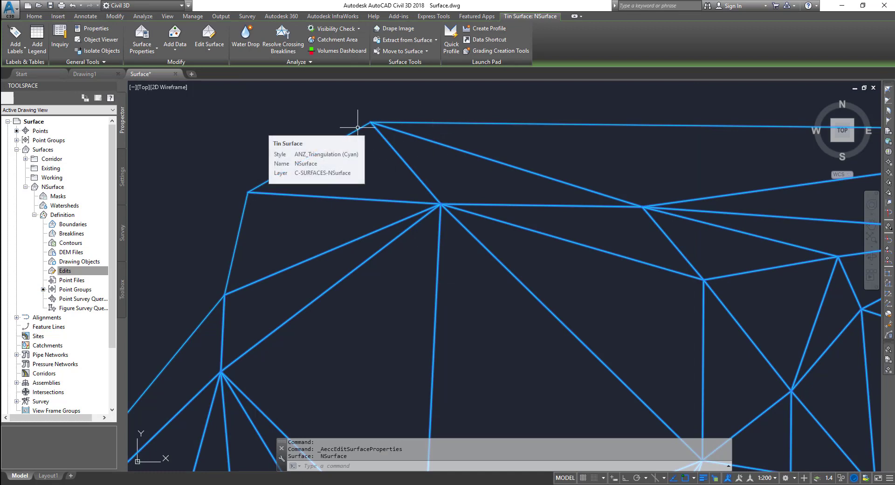
pyautogui.click(150, 51)
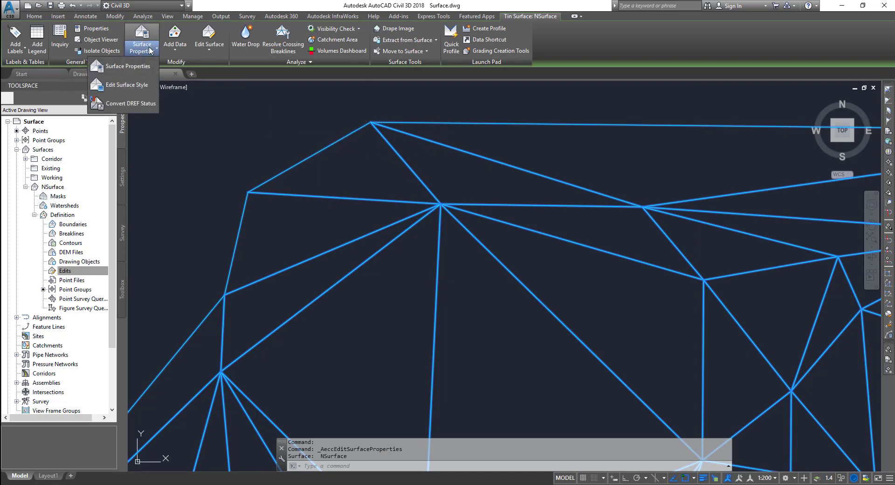
pyautogui.click(140, 67)
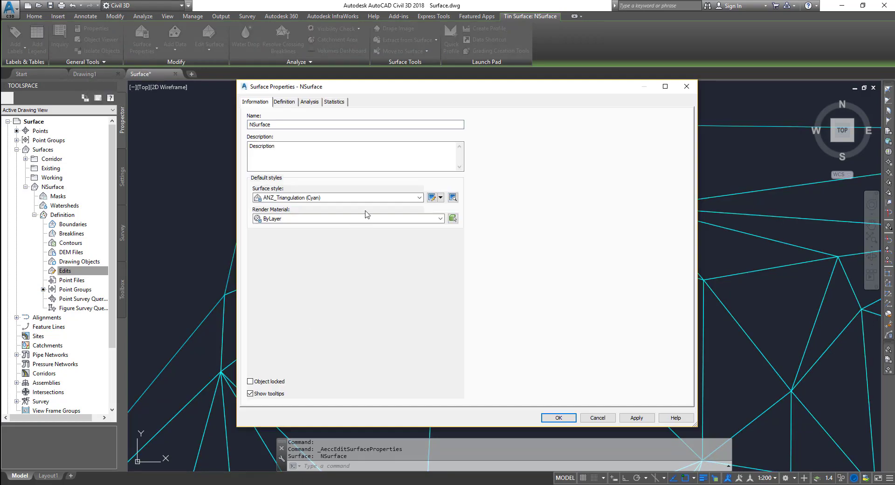
pyautogui.click(440, 197)
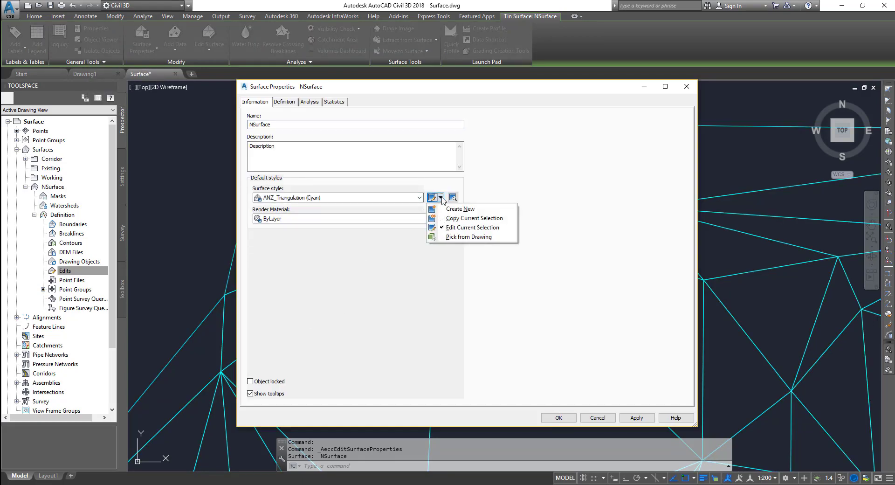
pyautogui.click(459, 218)
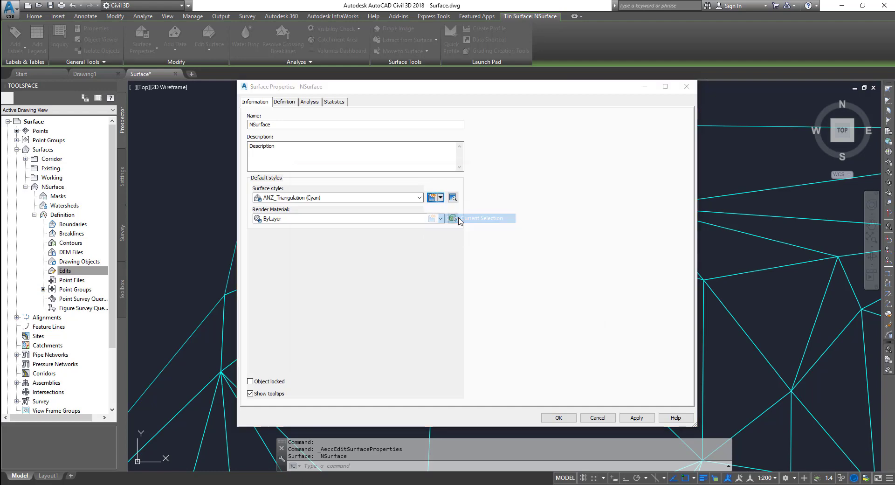
pyautogui.moveTo(392, 209); pyautogui.dragTo(367, 208)
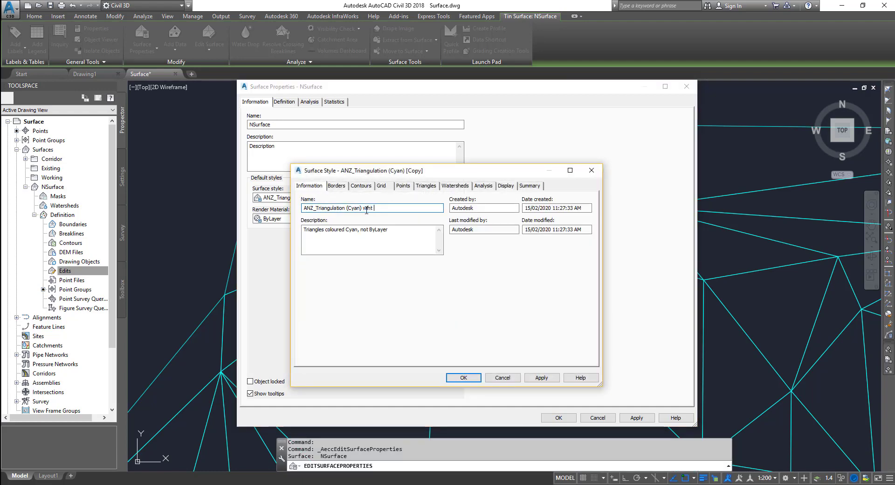
pyautogui.write('with points')
# Make the Points component visible in the copied style's plan display and apply the style to NSurface
pyautogui.click(508, 187)
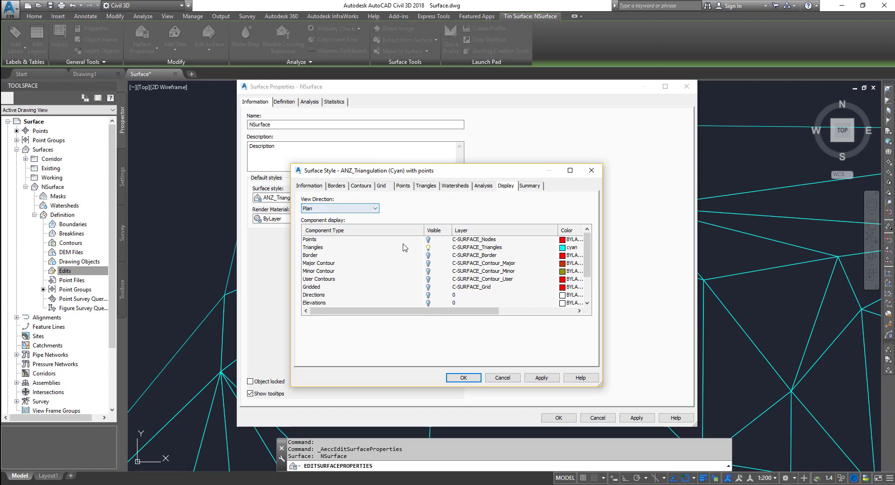
pyautogui.click(428, 240)
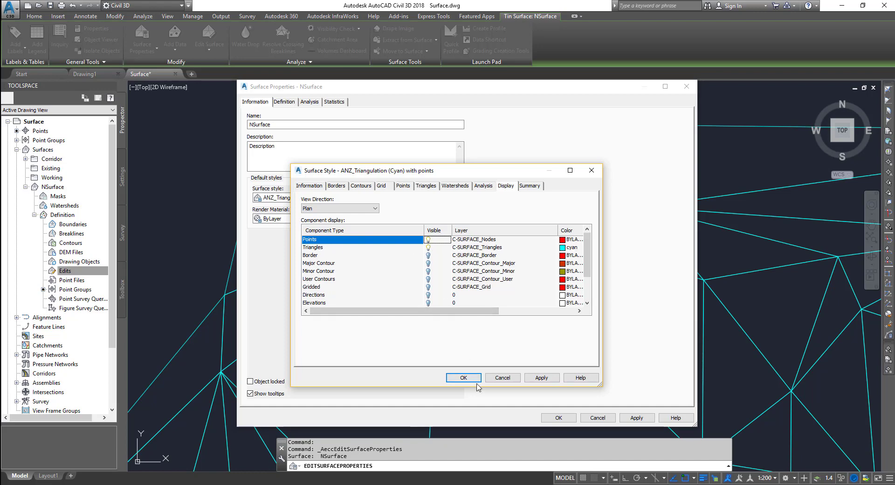
pyautogui.click(565, 242)
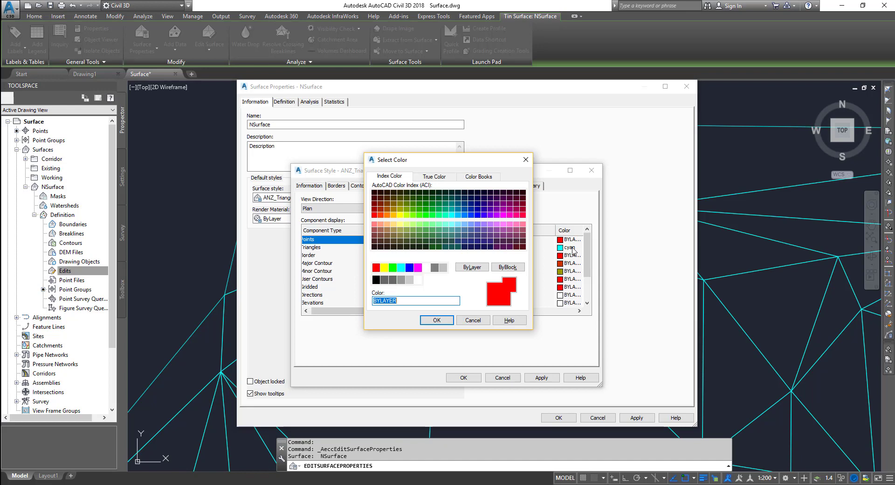
pyautogui.click(436, 320)
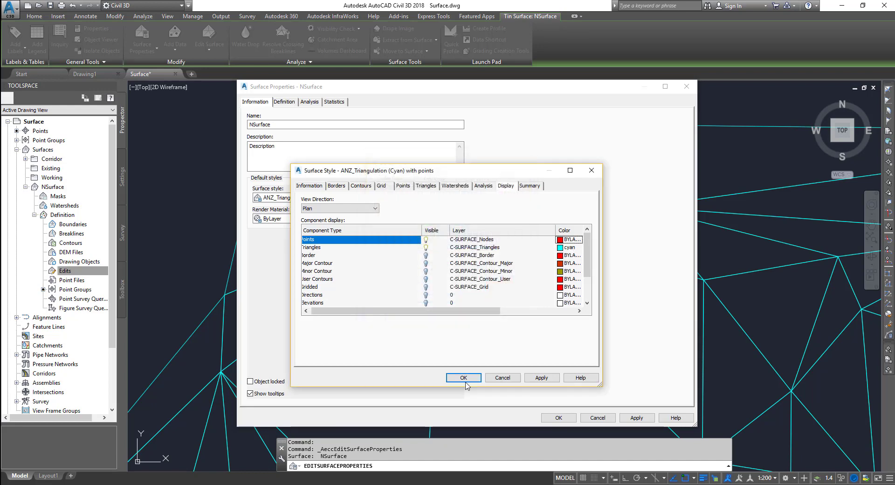
pyautogui.click(464, 378)
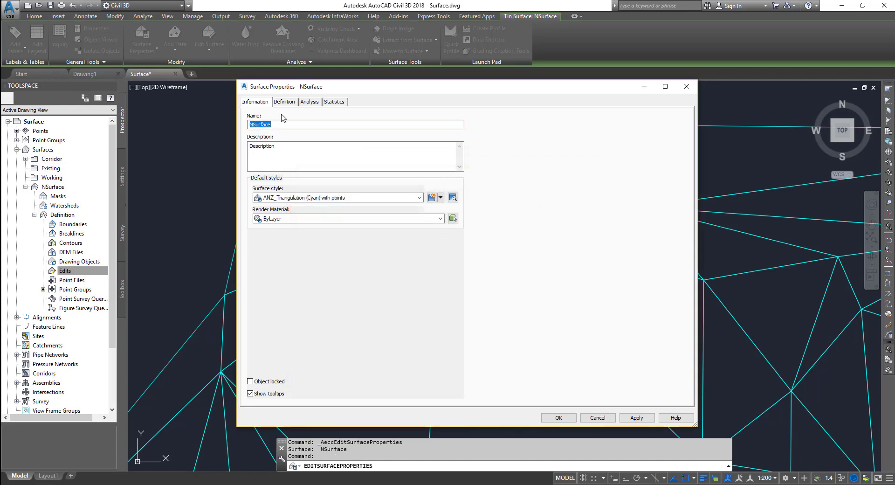
pyautogui.click(559, 417)
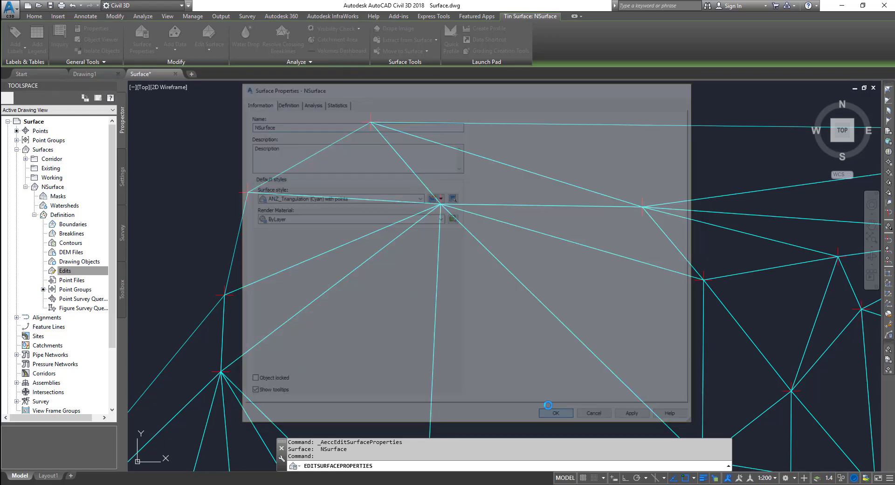
pyautogui.press('Escape')
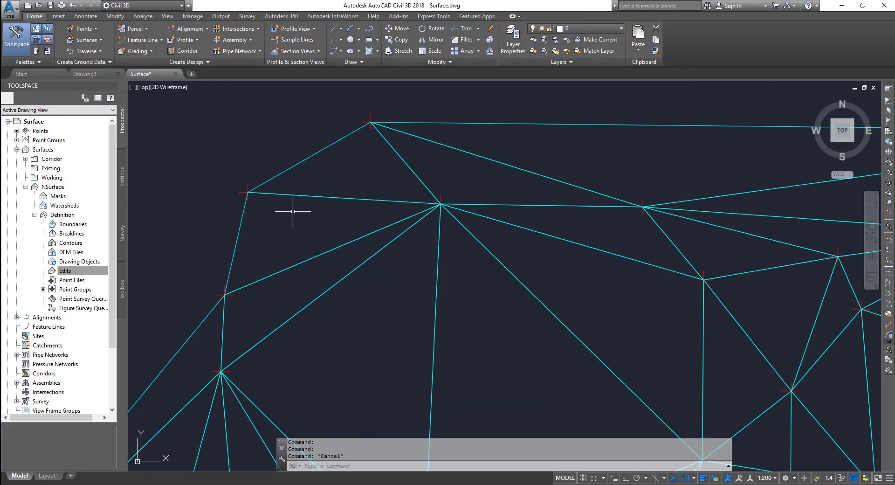
# Select the triangulated surface in the drawing and expand the Definition of NSurface in the Toolspace
pyautogui.click(248, 186)
pyautogui.click(243, 182)
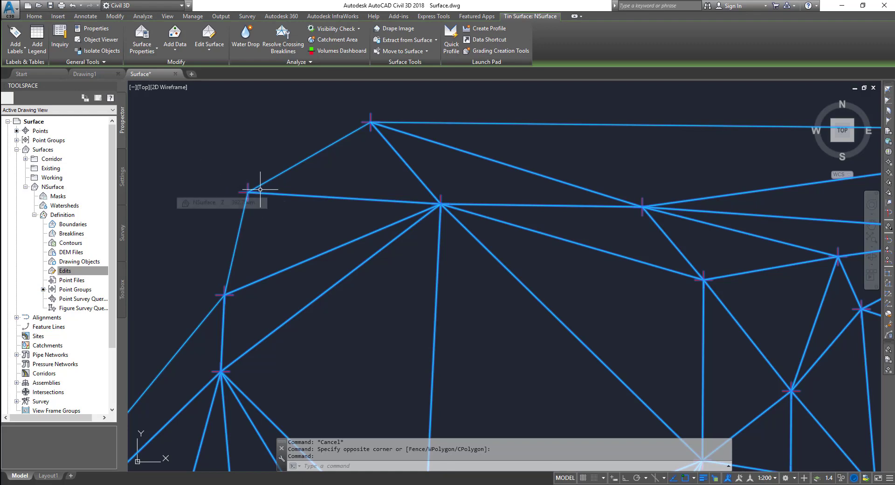
pyautogui.scroll(-3, 476, 273)
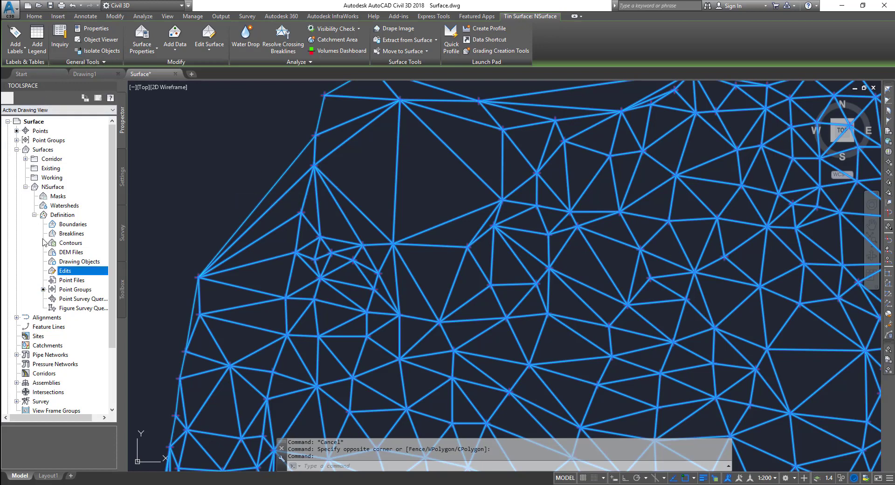
pyautogui.click(16, 149)
pyautogui.click(17, 149)
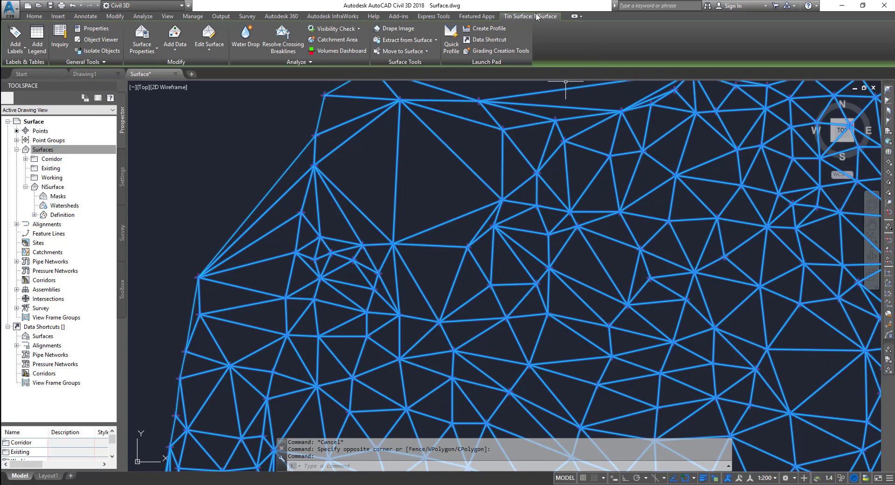
pyautogui.click(52, 186)
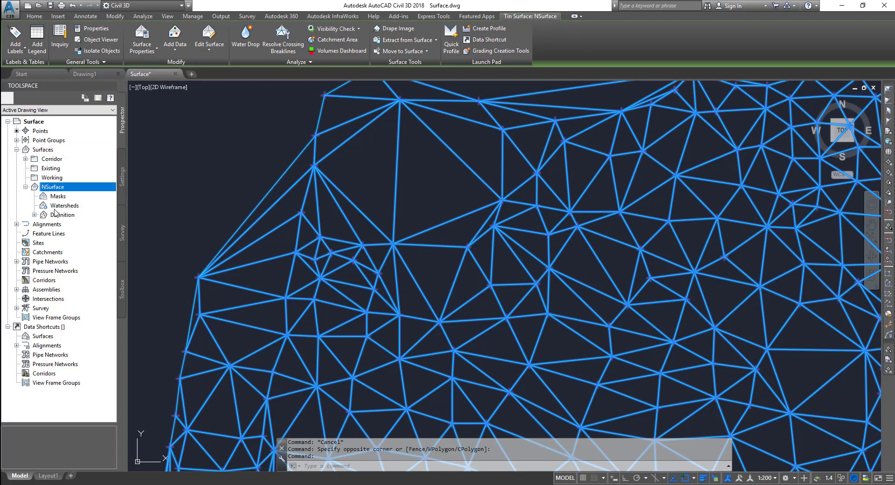
pyautogui.click(55, 215)
pyautogui.doubleClick(55, 215)
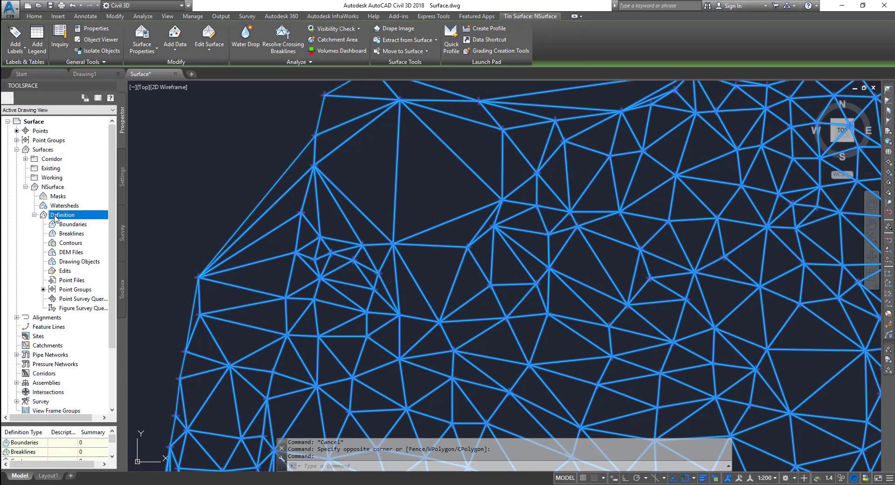
# Add a surface point on the long north-south triangle edge near NSurface's northwest corner using the Nearest snap, accepting the default elevation 419.000802
pyautogui.rightClick(67, 272)
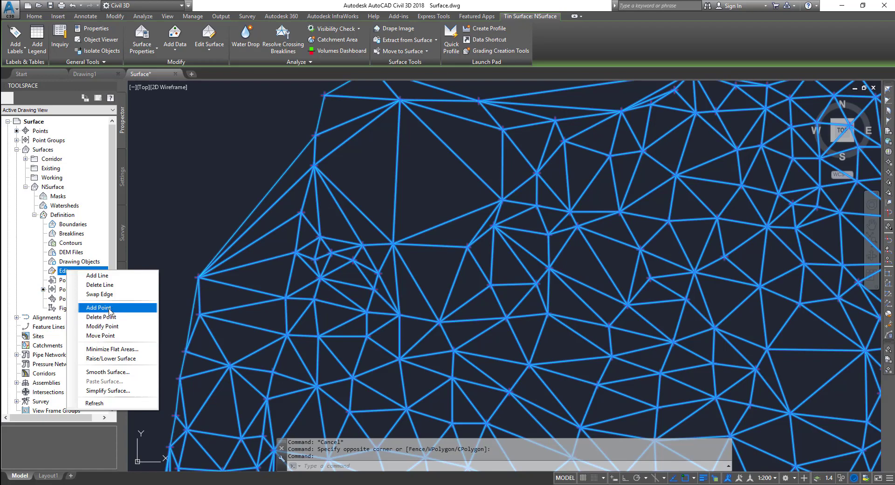
pyautogui.click(98, 308)
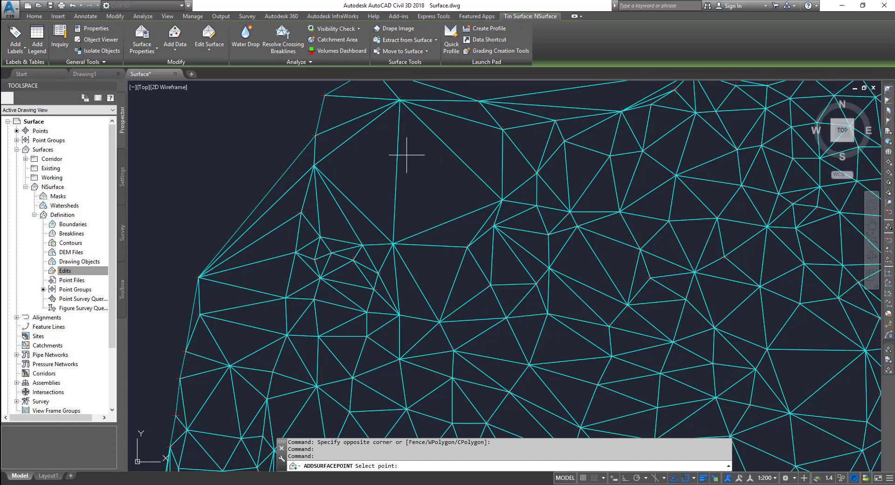
pyautogui.write('nea')
pyautogui.press('Return')
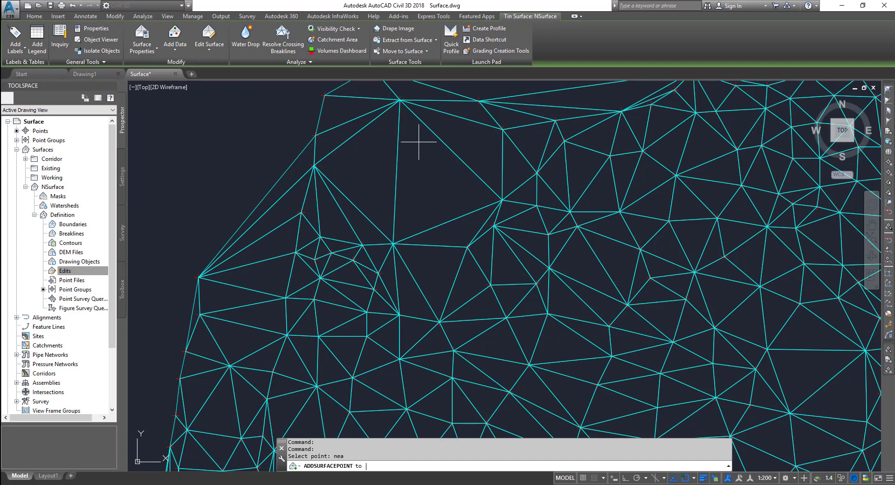
pyautogui.click(399, 168)
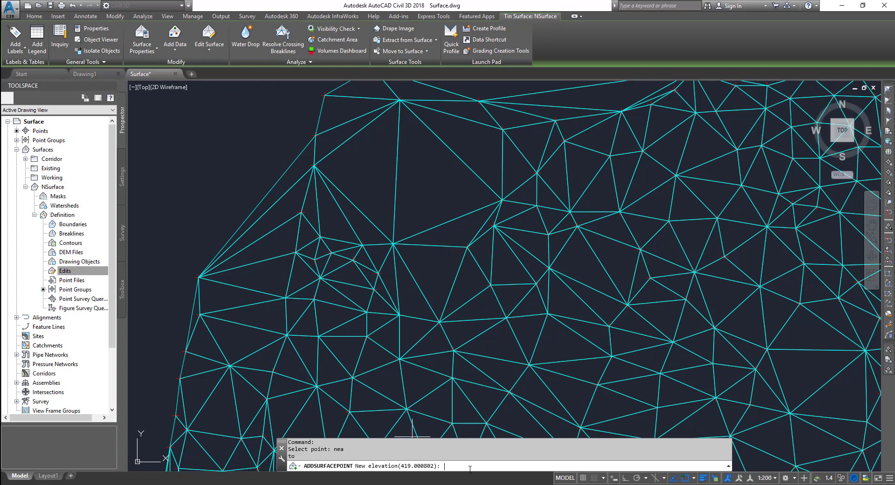
pyautogui.press('Return')
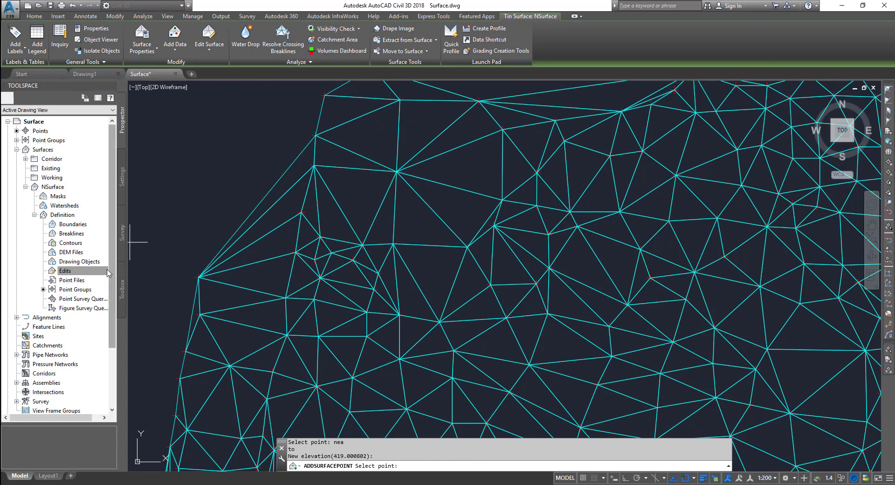
pyautogui.rightClick(70, 271)
pyautogui.click(210, 195)
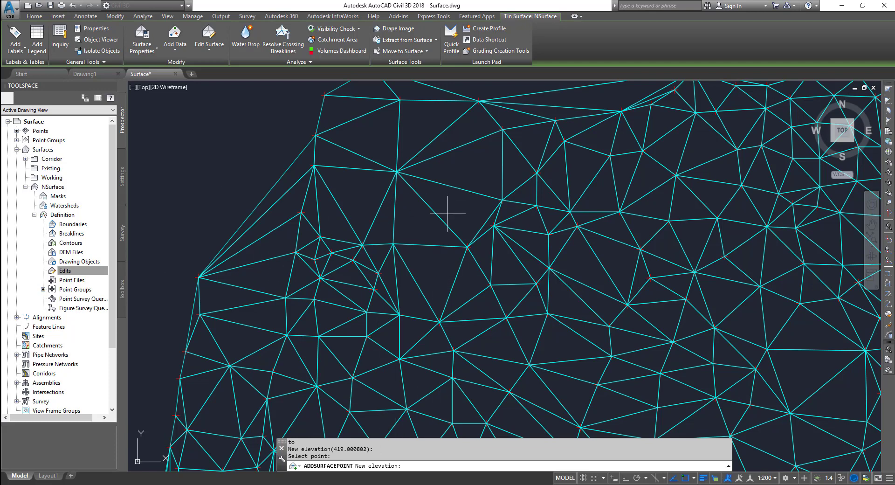
pyautogui.press('Escape')
# Delete the two NSurface triangle edges running east and southeast from the added point with Delete Line
pyautogui.click(67, 271)
pyautogui.rightClick(71, 271)
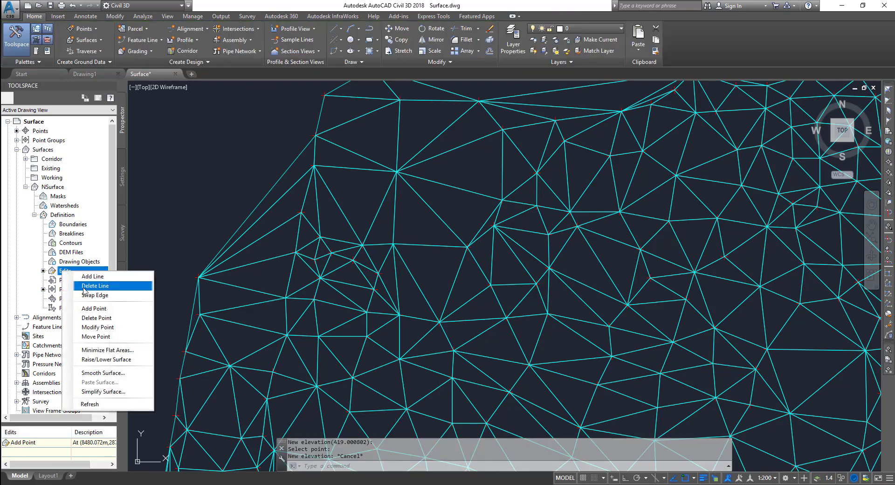
pyautogui.click(95, 285)
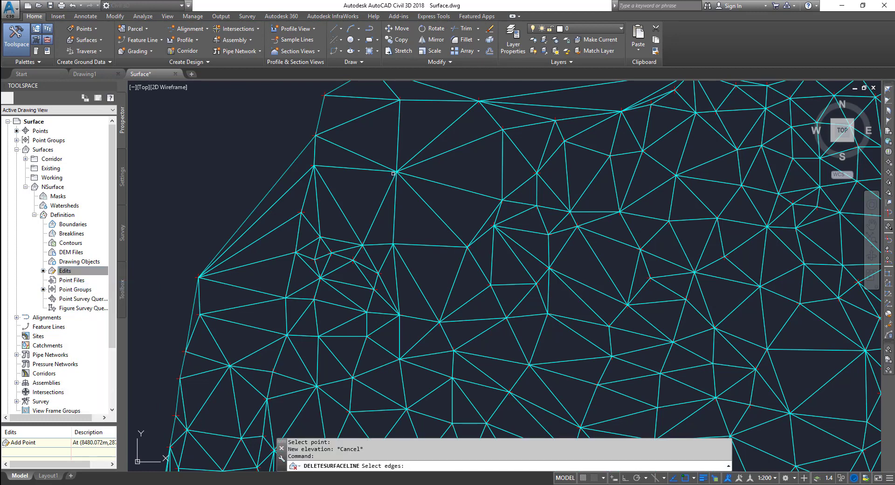
pyautogui.scroll(5, 393, 172)
pyautogui.click(419, 164)
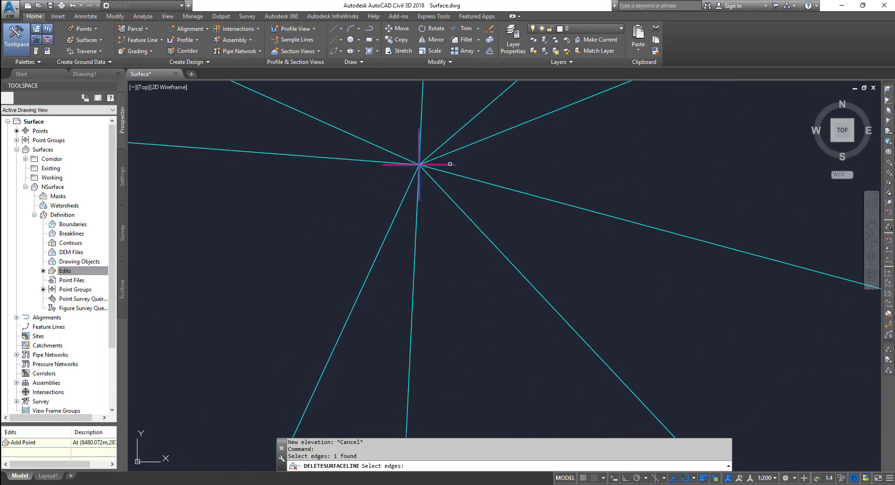
pyautogui.scroll(-4, 502, 179)
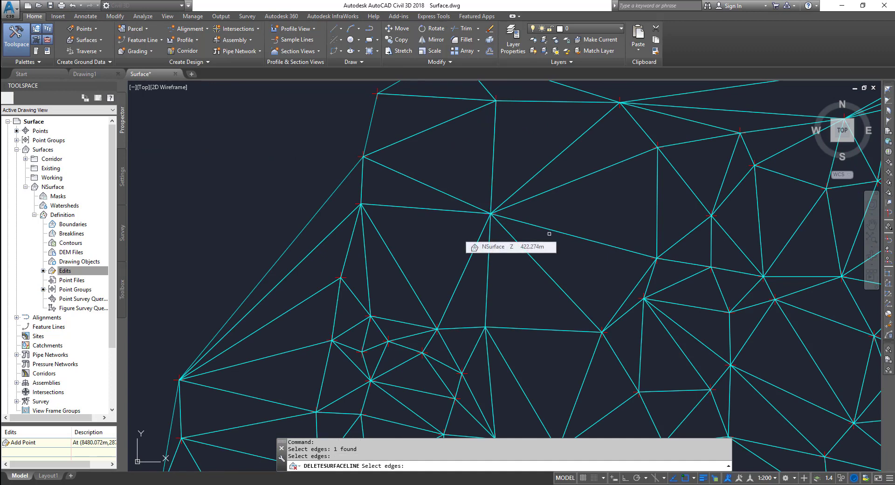
pyautogui.click(523, 222)
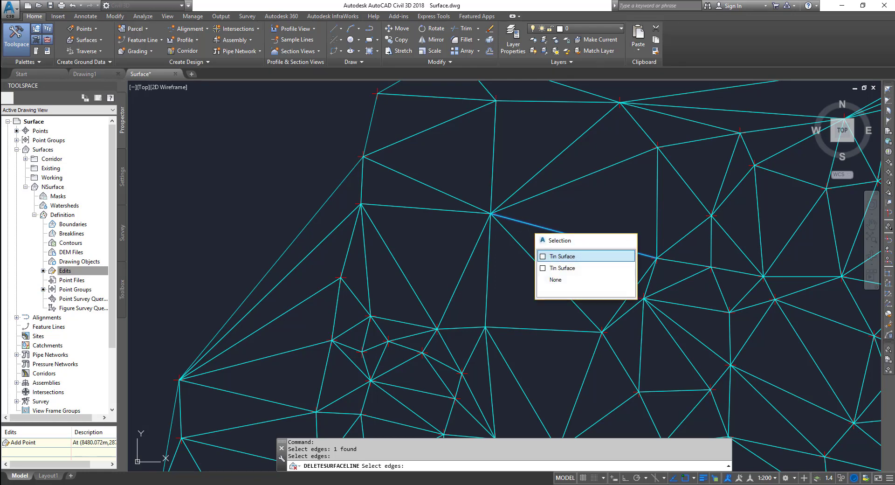
pyautogui.click(545, 252)
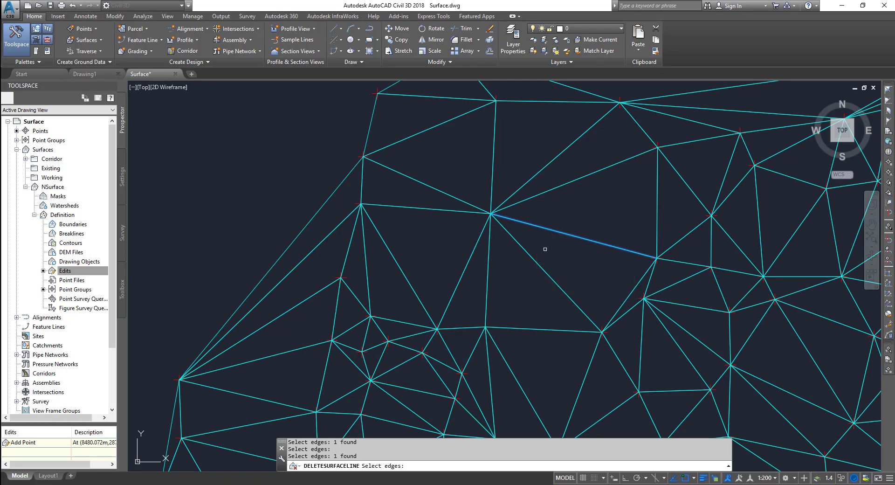
pyautogui.click(502, 228)
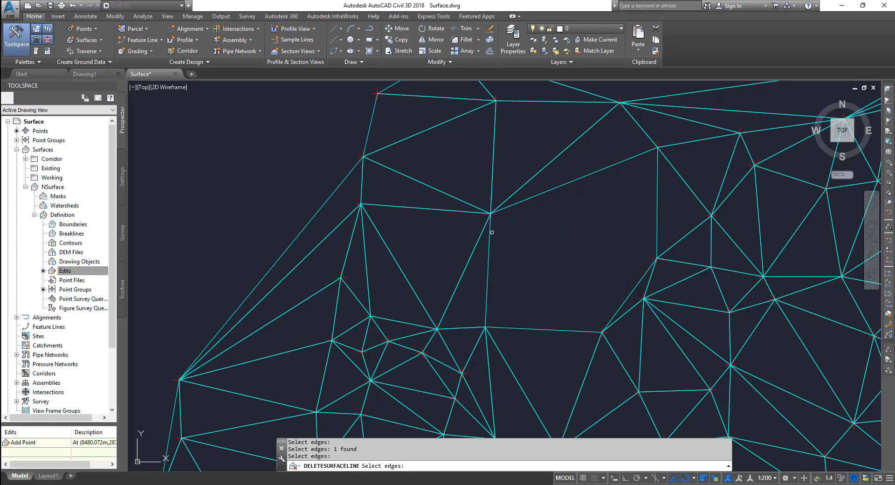
pyautogui.moveTo(493, 234); pyautogui.dragTo(458, 222)
pyautogui.click(458, 221)
pyautogui.press('Return')
pyautogui.press('Return')
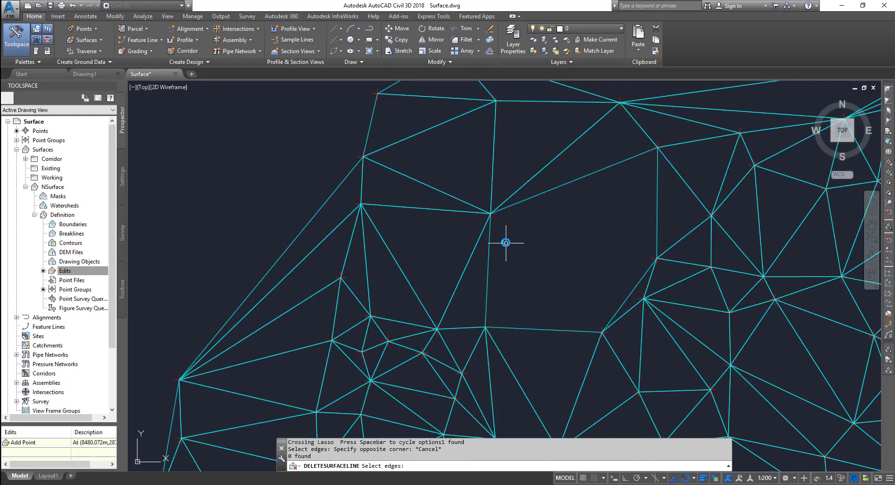
pyautogui.press('Escape')
# Delete the added surface point from NSurface with Delete Point
pyautogui.click(61, 272)
pyautogui.rightClick(61, 272)
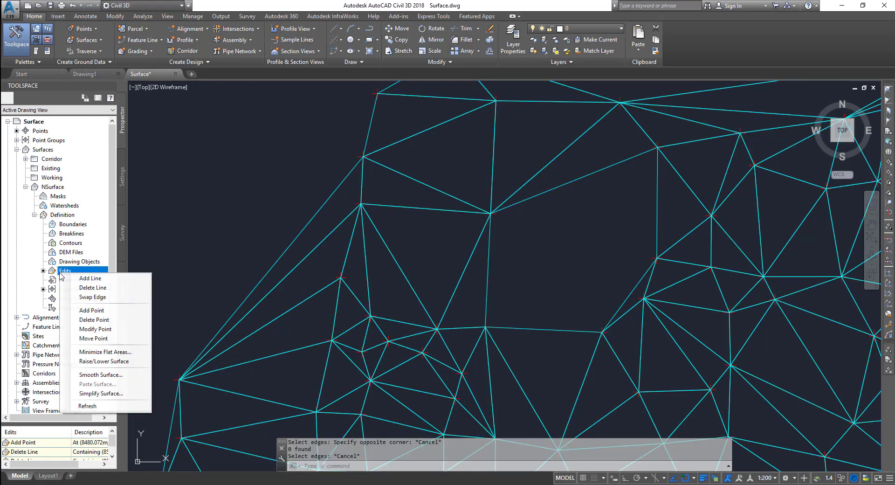
pyautogui.click(89, 321)
pyautogui.scroll(8, 469, 184)
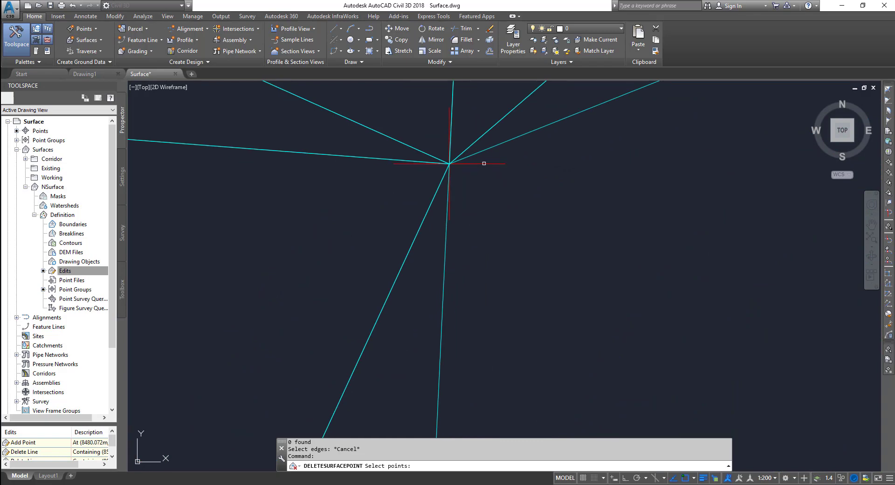
pyautogui.click(449, 163)
pyautogui.press('Return')
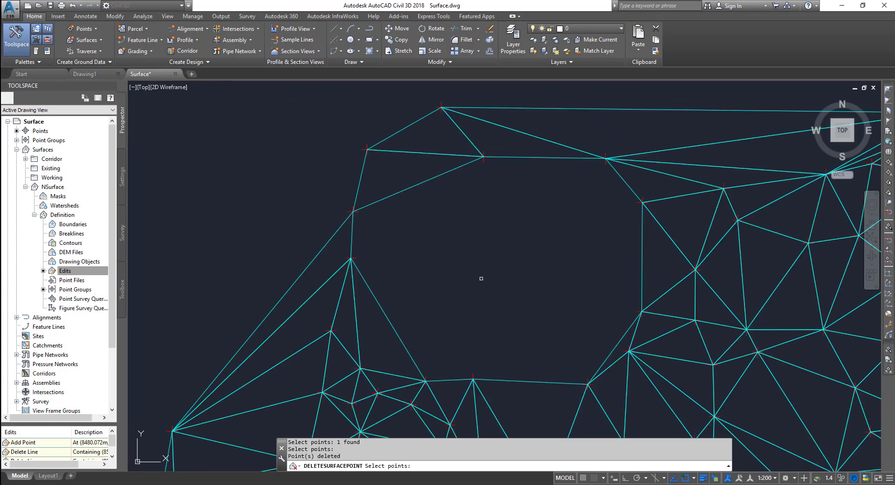
# End the point deletion command and undo the point deletion, edge deletions and point addition on NSurface
pyautogui.hotkey('ctrl', 'z')
pyautogui.hotkey('ctrl', 'z')
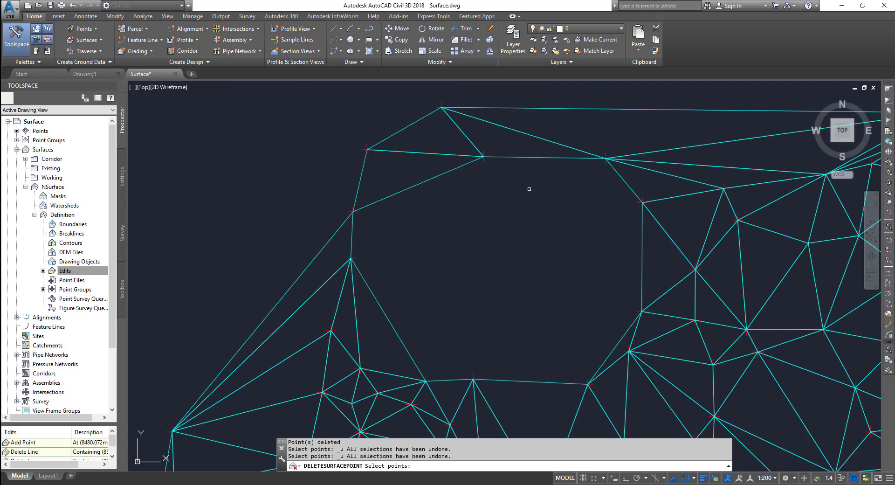
pyautogui.press('Escape')
pyautogui.hotkey('ctrl', 'z')
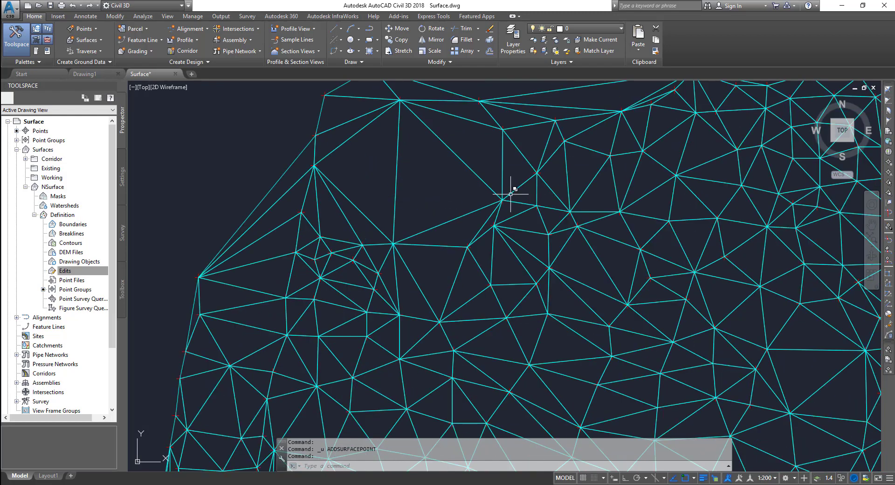
# Modify the NSurface point just inside the northwest boundary, setting its elevation to 430
pyautogui.rightClick(66, 271)
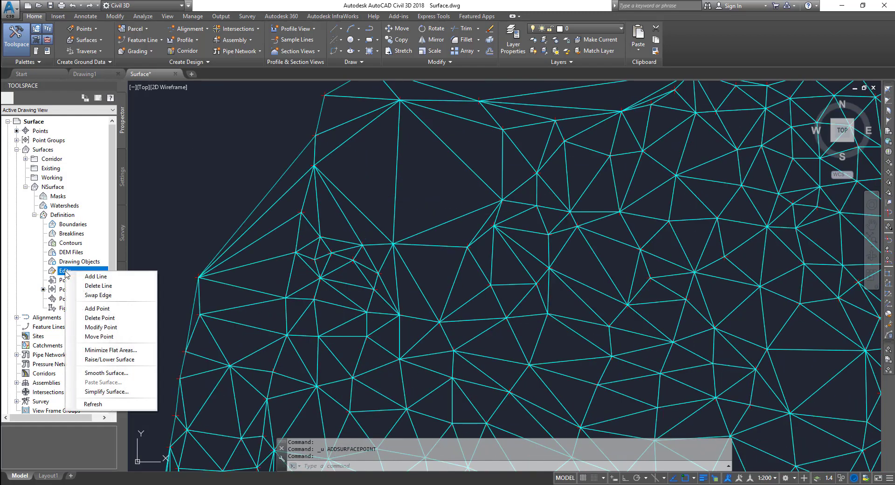
pyautogui.click(106, 328)
pyautogui.scroll(8, 313, 280)
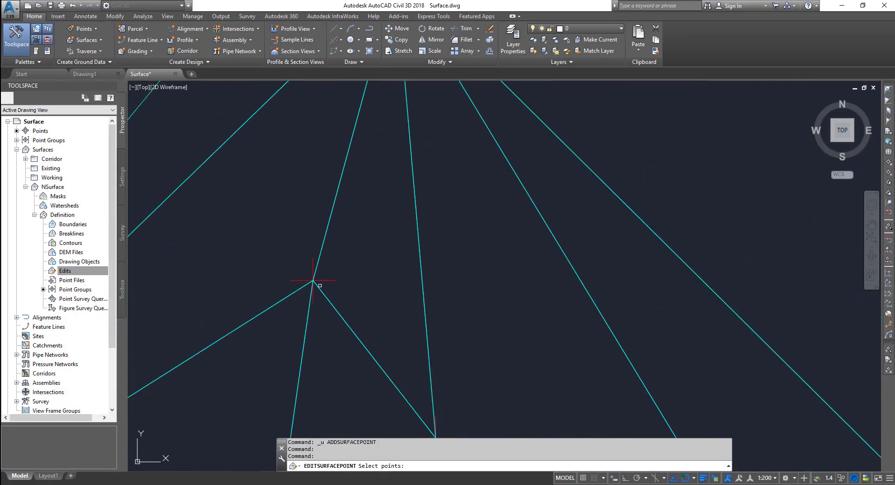
pyautogui.click(313, 280)
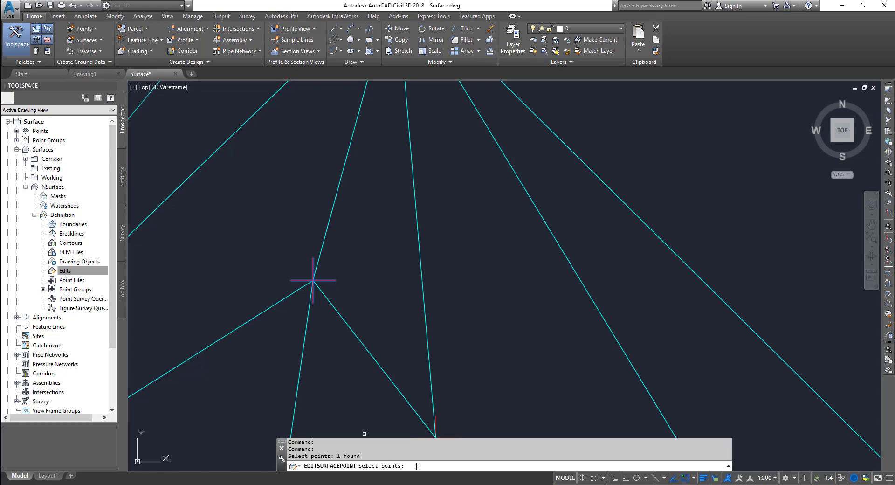
pyautogui.press('Return')
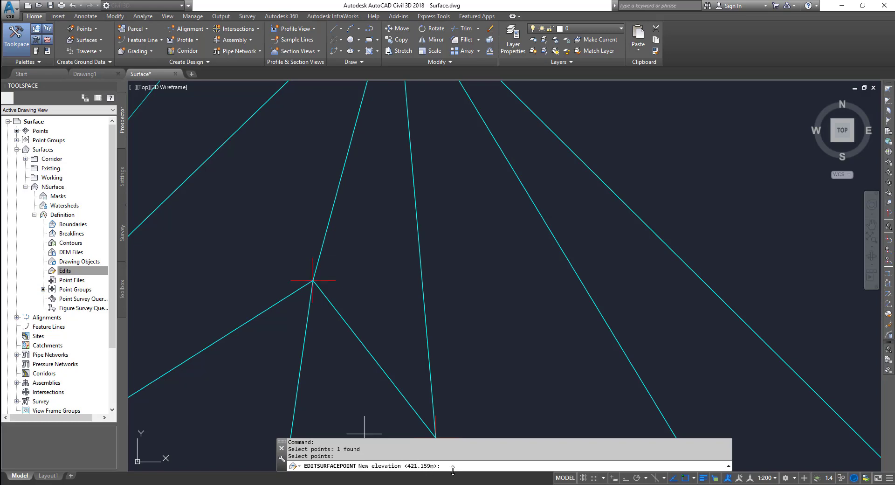
pyautogui.write('430')
pyautogui.press('Return')
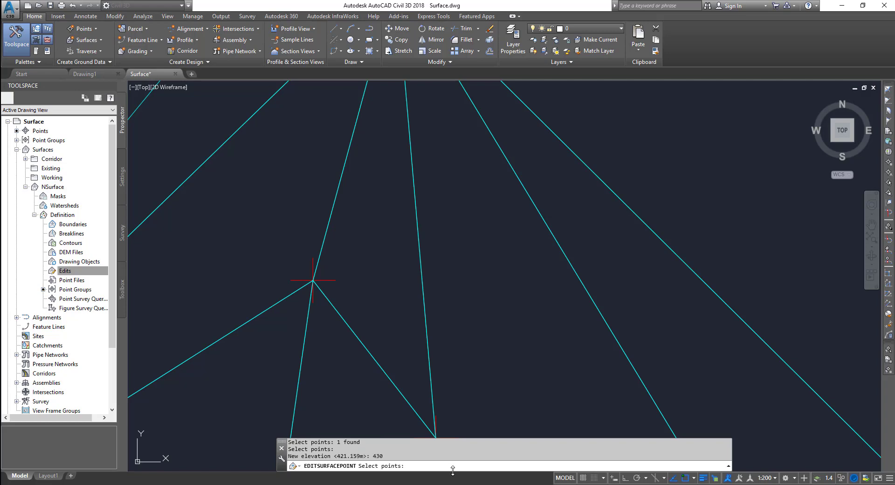
pyautogui.scroll(-5, 365, 313)
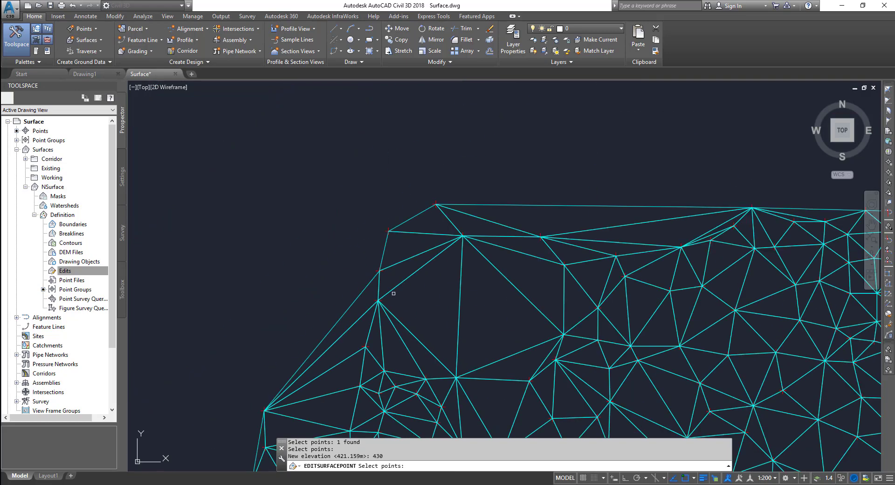
pyautogui.press('Return')
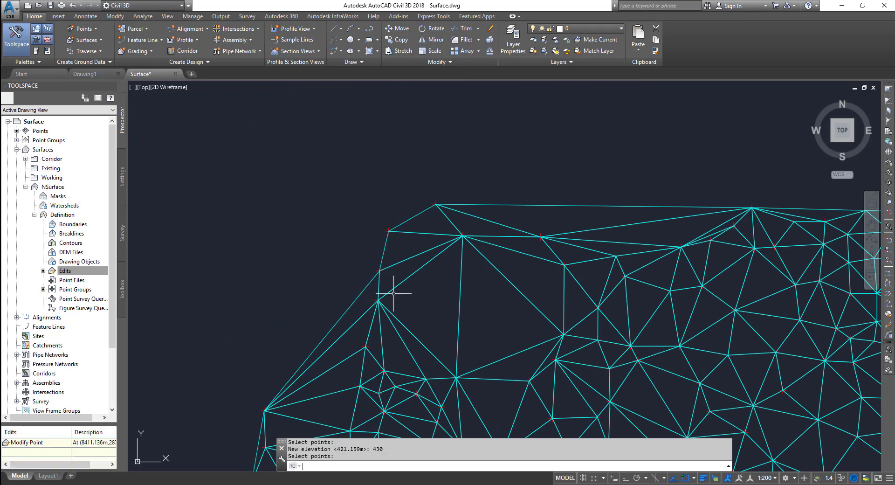
# Move the NSurface point just east of the large northwest triangles a short distance west, slightly north, with Move Point
pyautogui.rightClick(66, 271)
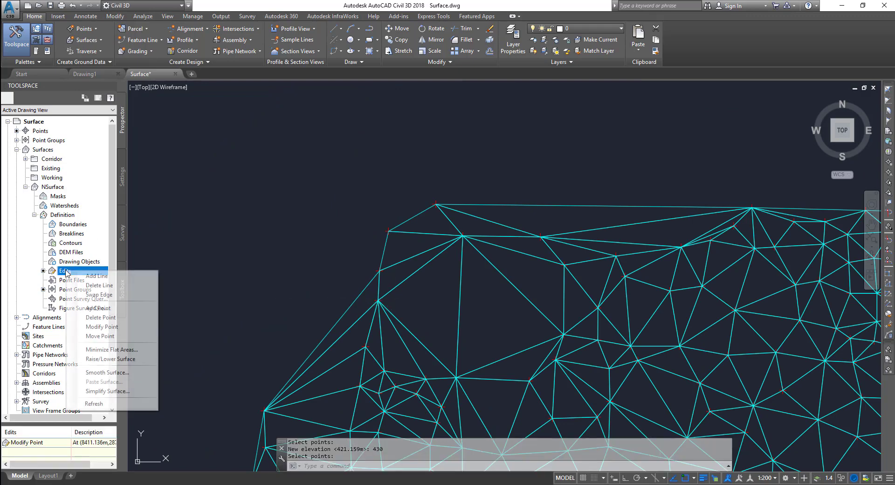
pyautogui.click(107, 336)
pyautogui.scroll(10, 595, 285)
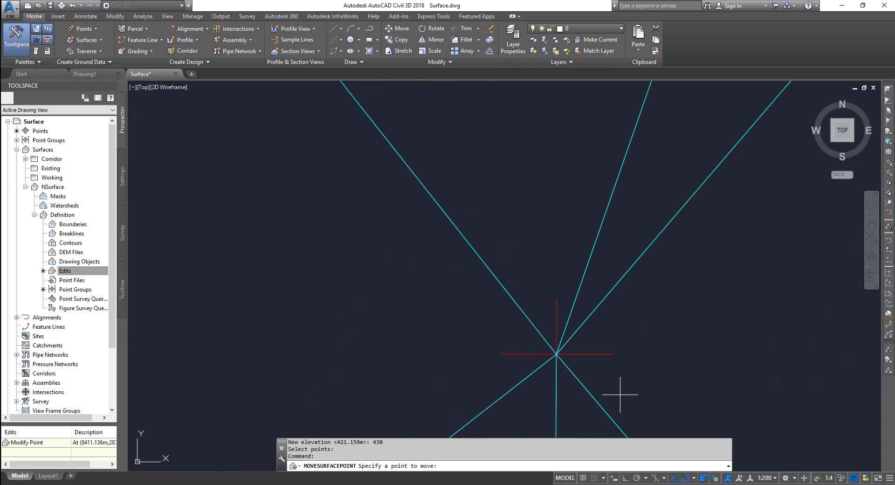
pyautogui.click(556, 353)
pyautogui.scroll(-5, 443, 344)
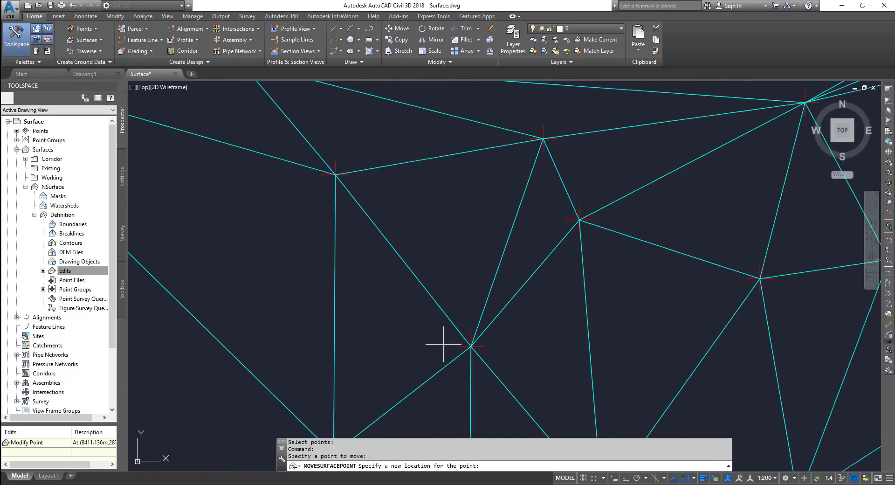
pyautogui.click(395, 331)
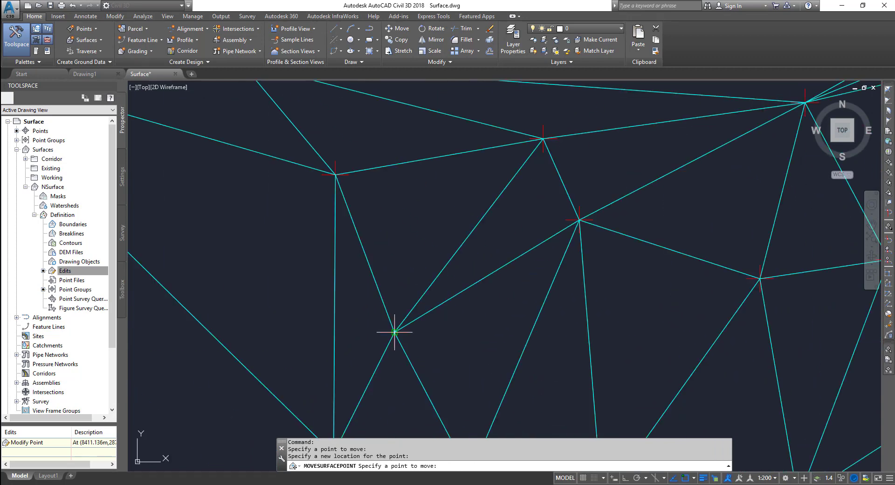
pyautogui.press('Return')
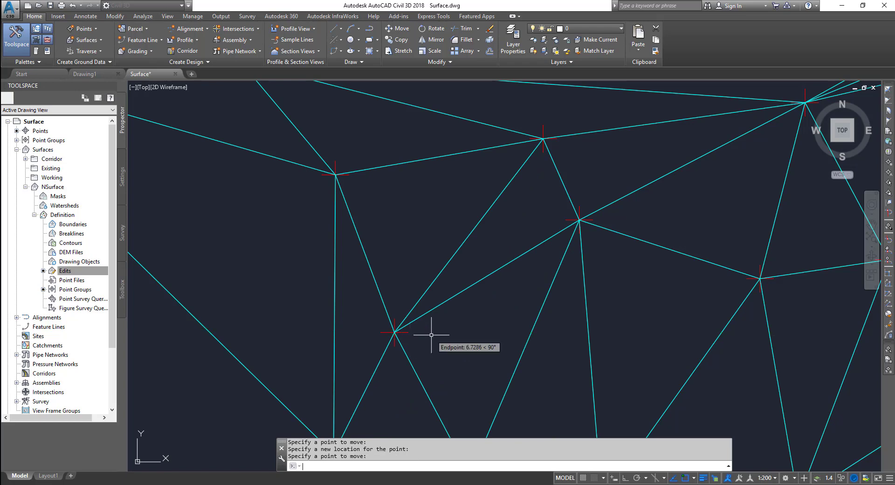
pyautogui.rightClick(68, 278)
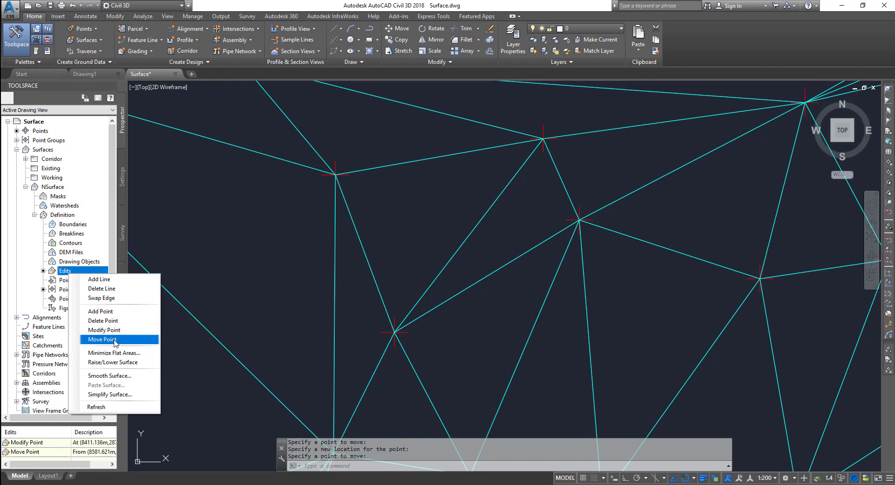
pyautogui.click(406, 222)
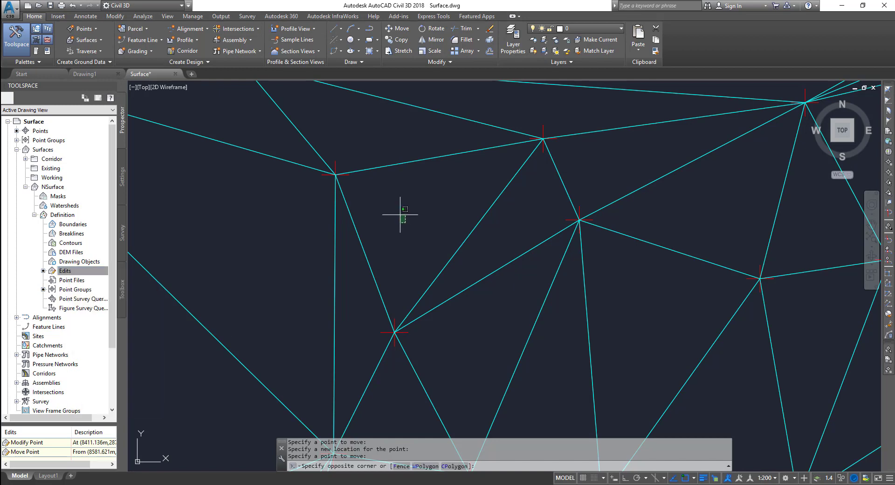
pyautogui.click(394, 202)
pyautogui.scroll(-5, 435, 262)
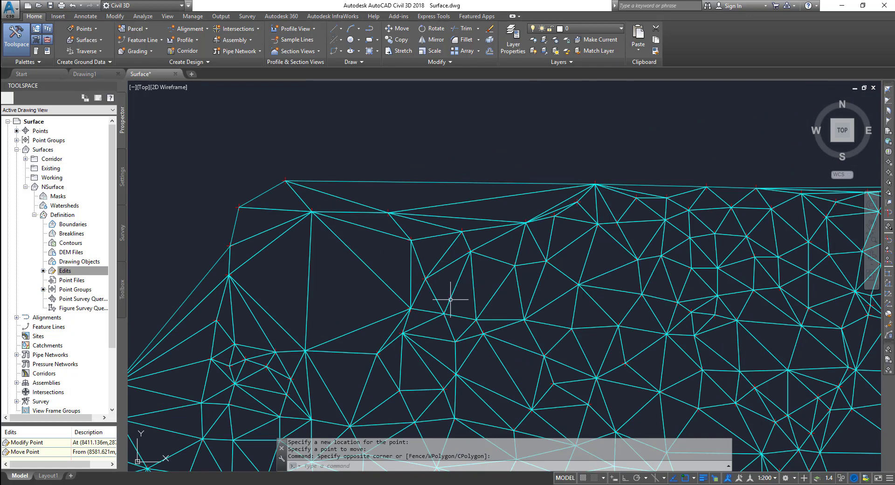